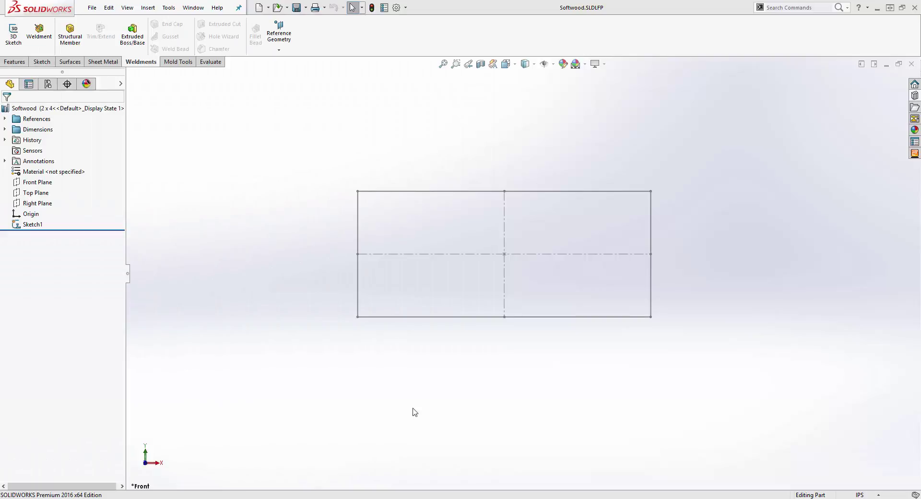
Preview the Softwood profile at 2x6 and 2x8, then set it back to 2x4.
{"action": "mouse_move", "coordinate": [317, 158]}
{"action": "left_mouse_down"}
{"action": "mouse_move", "coordinate": [623, 351]}
{"action": "mouse_move", "coordinate": [717, 355]}
{"action": "left_mouse_up"}
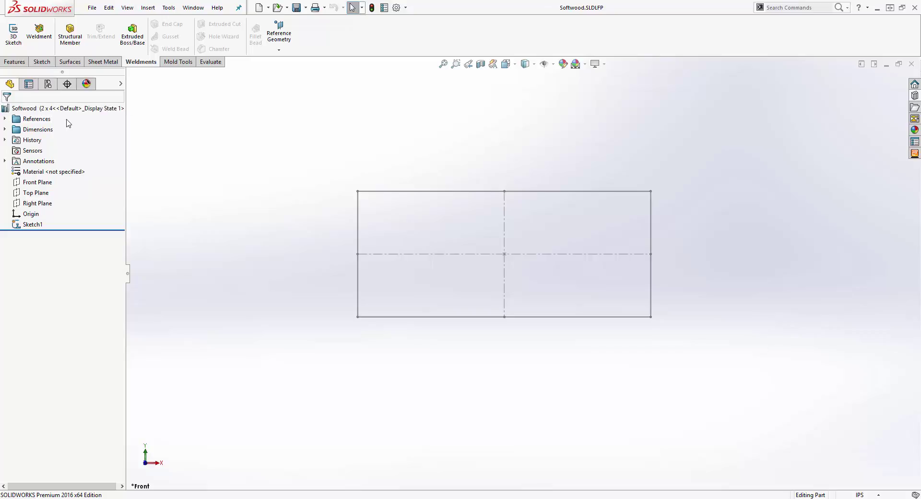
{"action": "left_click", "coordinate": [48, 84]}
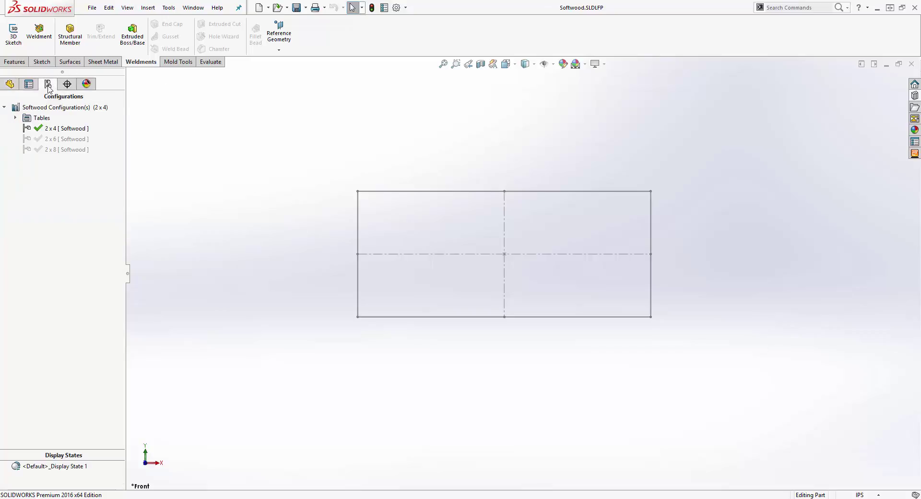
{"action": "double_click", "coordinate": [56, 140]}
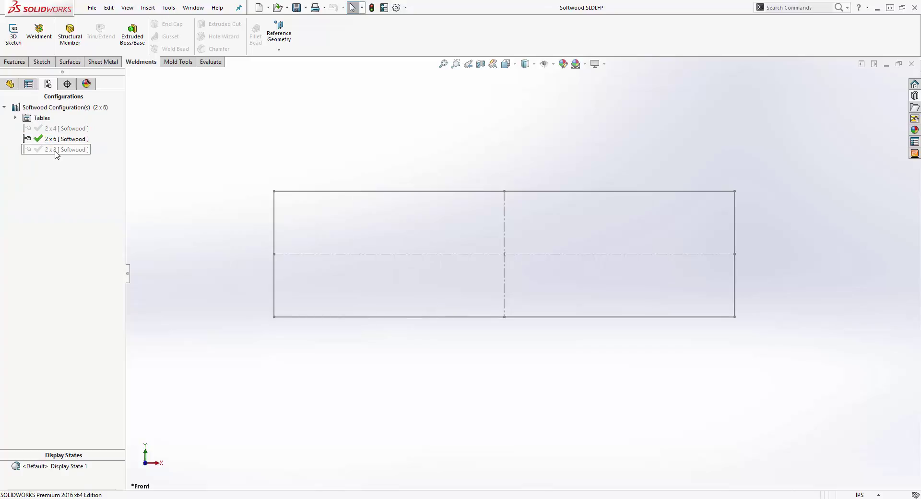
{"action": "double_click", "coordinate": [55, 150]}
{"action": "double_click", "coordinate": [52, 128]}
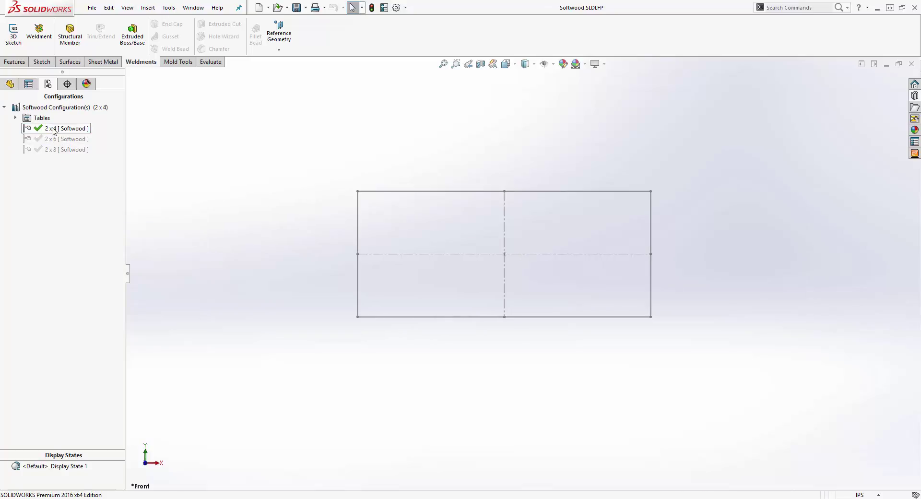
{"action": "left_click", "coordinate": [11, 84]}
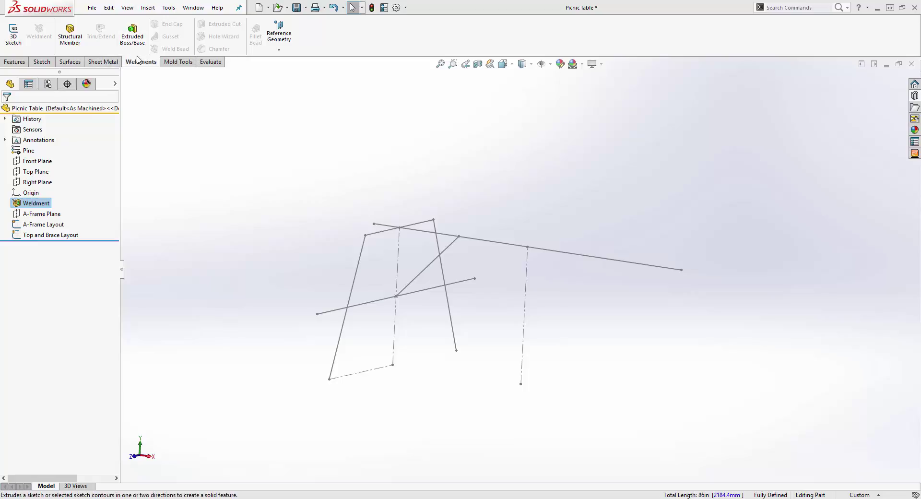
Start a 2x8 Softwood structural member with separate groups along the left and right A-frame legs.
{"action": "left_click", "coordinate": [62, 47]}
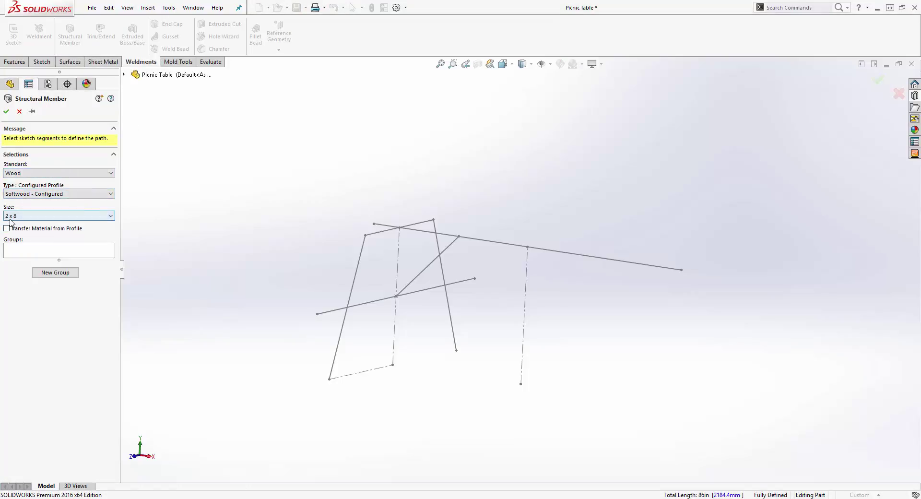
{"action": "left_click", "coordinate": [73, 255]}
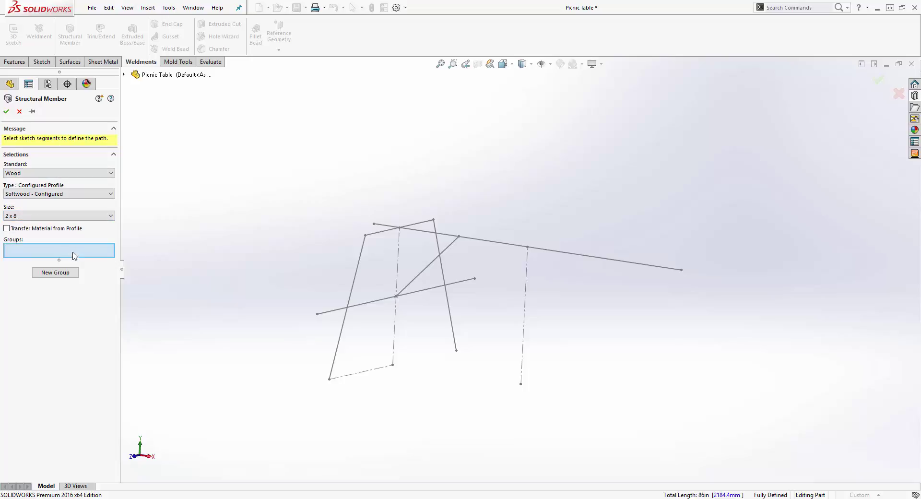
{"action": "left_click", "coordinate": [344, 326]}
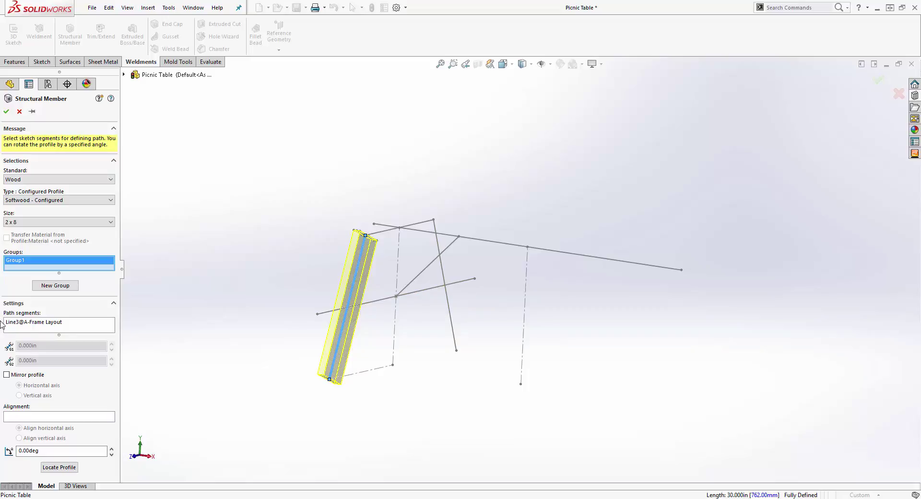
{"action": "left_click", "coordinate": [55, 286]}
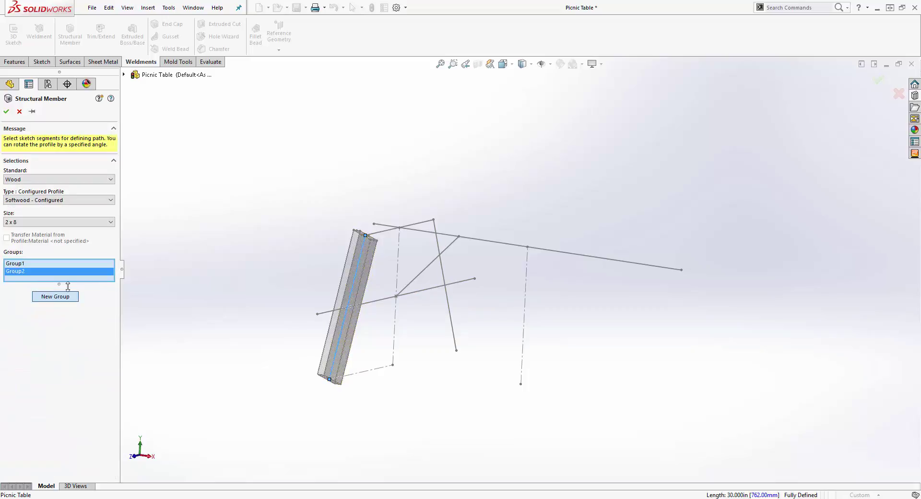
{"action": "left_click", "coordinate": [447, 301]}
{"action": "left_click", "coordinate": [422, 298]}
{"action": "left_click", "coordinate": [421, 299]}
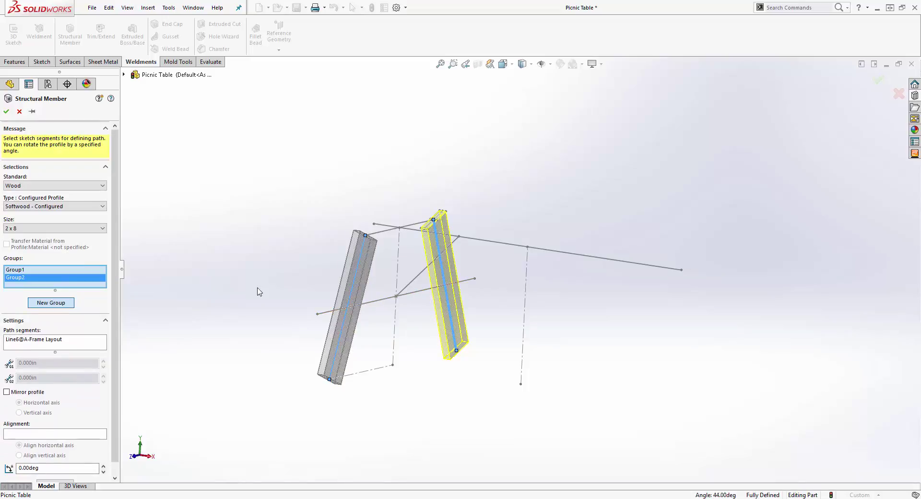
Add the crossbar as a third 2x8 group, check its joint with the legs, and confirm.
{"action": "left_click", "coordinate": [55, 302]}
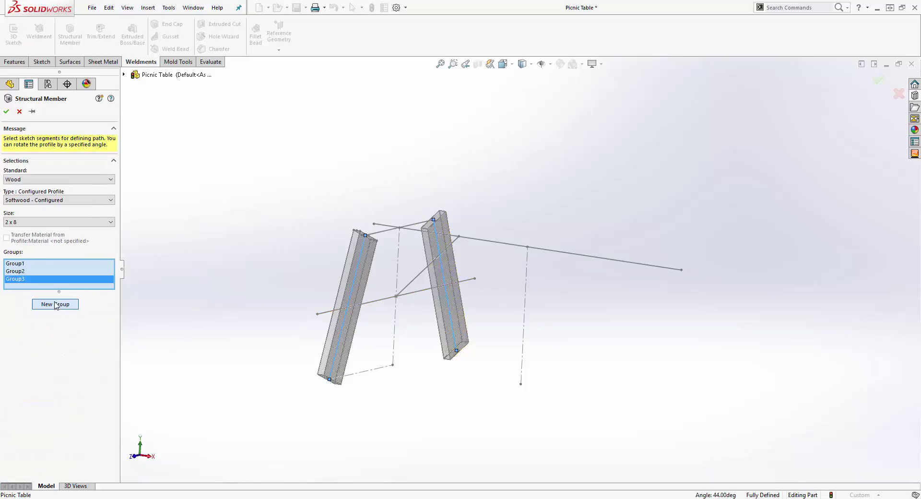
{"action": "left_click", "coordinate": [417, 298]}
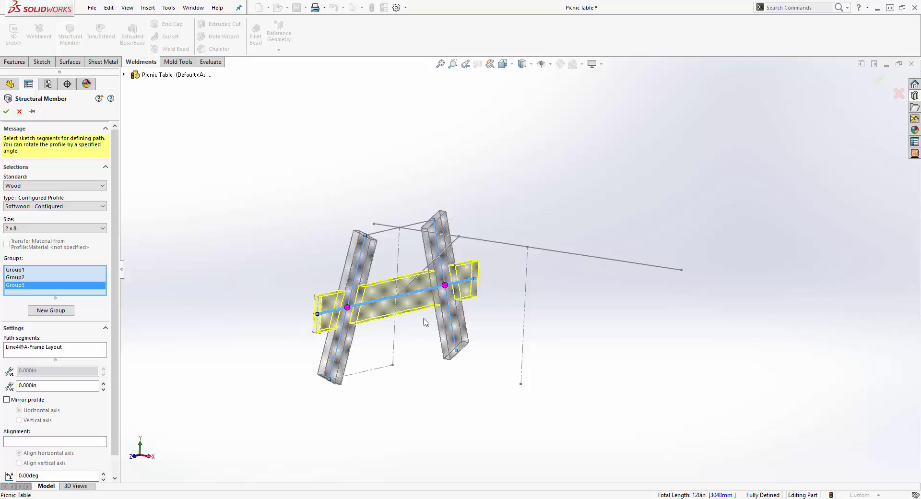
{"action": "middle_click_drag", "start_coordinate": [378, 338], "coordinate": [353, 316]}
{"action": "scroll", "coordinate": [354, 316], "scroll_direction": "down", "scroll_amount": 8}
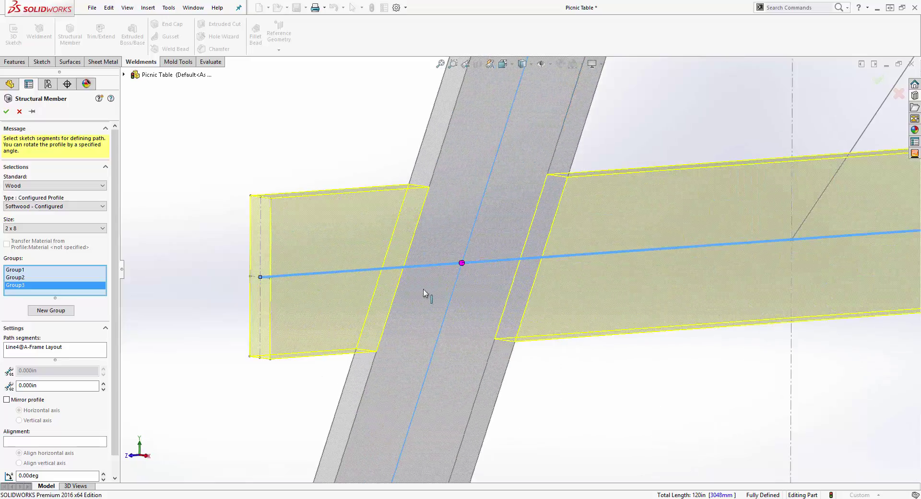
{"action": "middle_click_drag", "start_coordinate": [417, 286], "coordinate": [466, 259]}
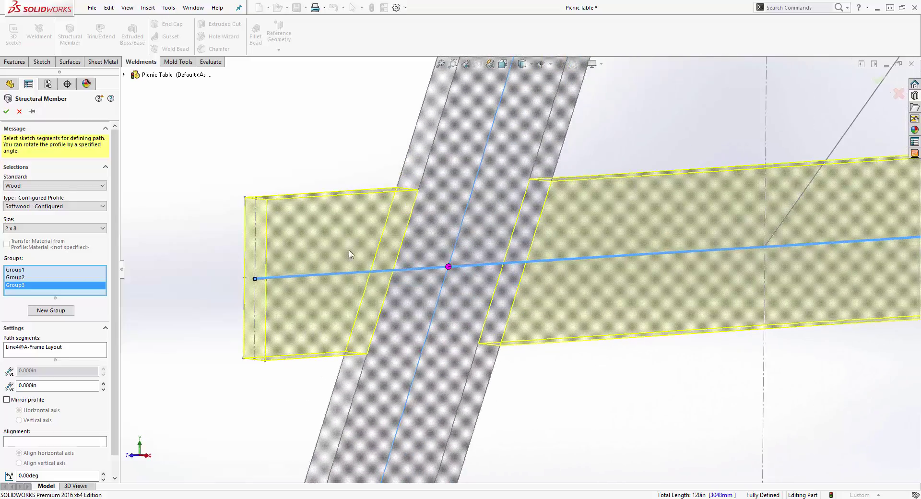
{"action": "scroll", "coordinate": [471, 278], "scroll_direction": "up", "scroll_amount": 8}
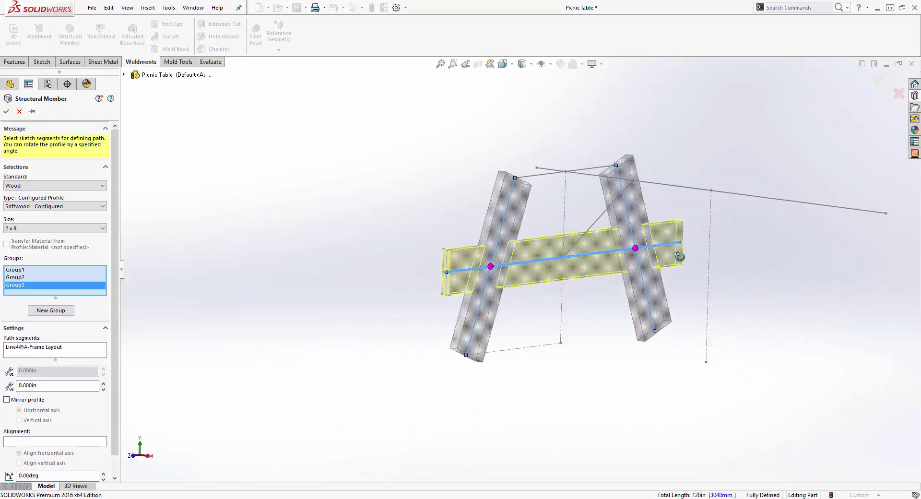
{"action": "middle_click_drag", "start_coordinate": [680, 256], "coordinate": [675, 260]}
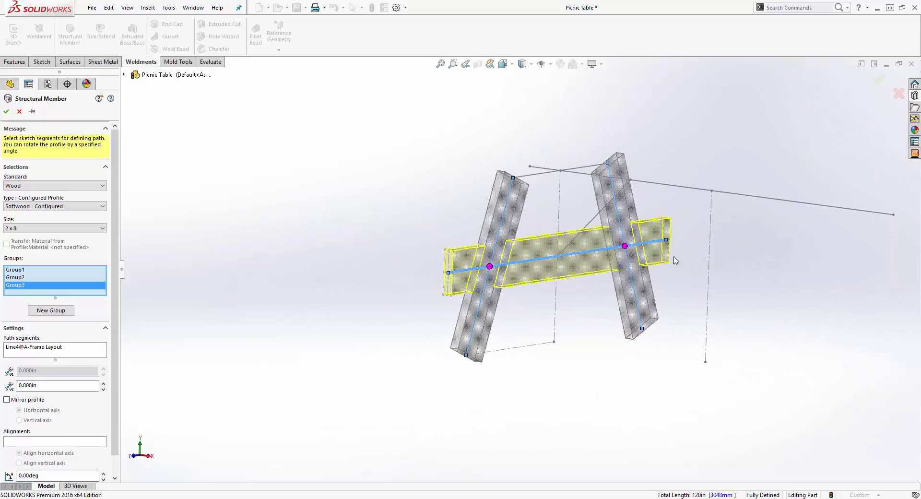
{"action": "left_click", "coordinate": [6, 110]}
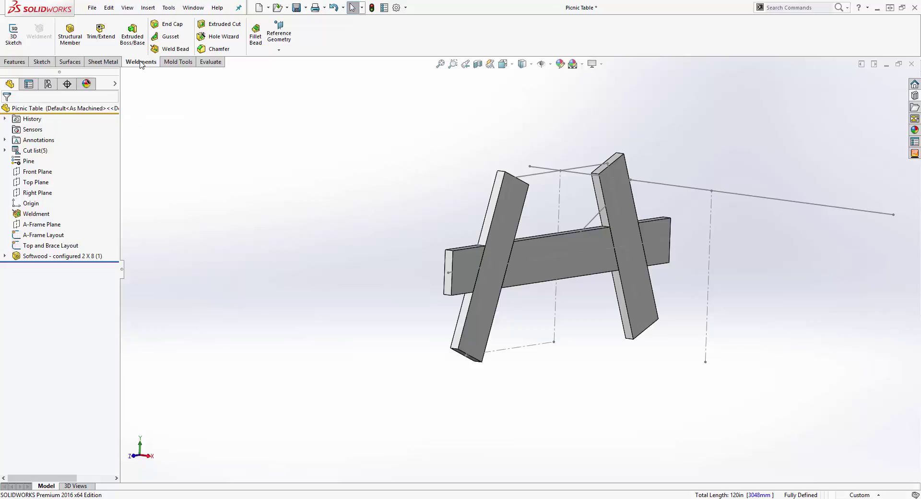
Create a 2x4 Softwood member with the A-frame top rail and diagonal brace as separate groups.
{"action": "left_click", "coordinate": [73, 42]}
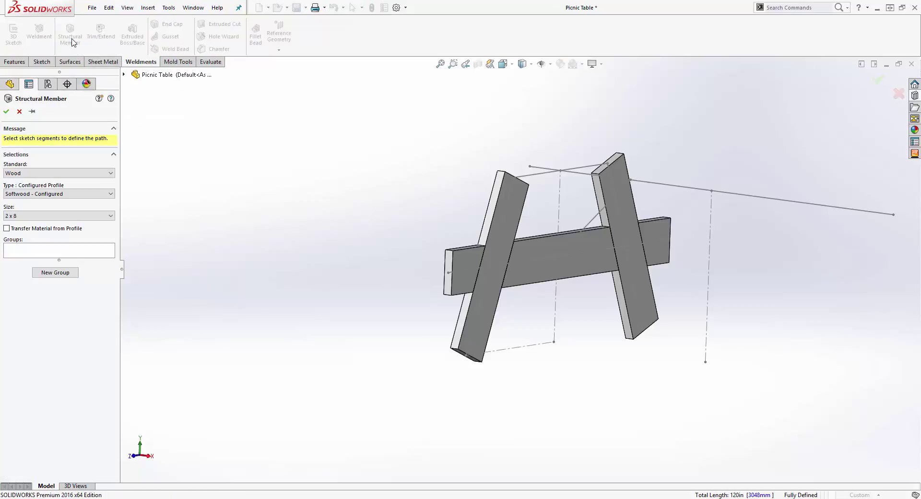
{"action": "left_click", "coordinate": [49, 216]}
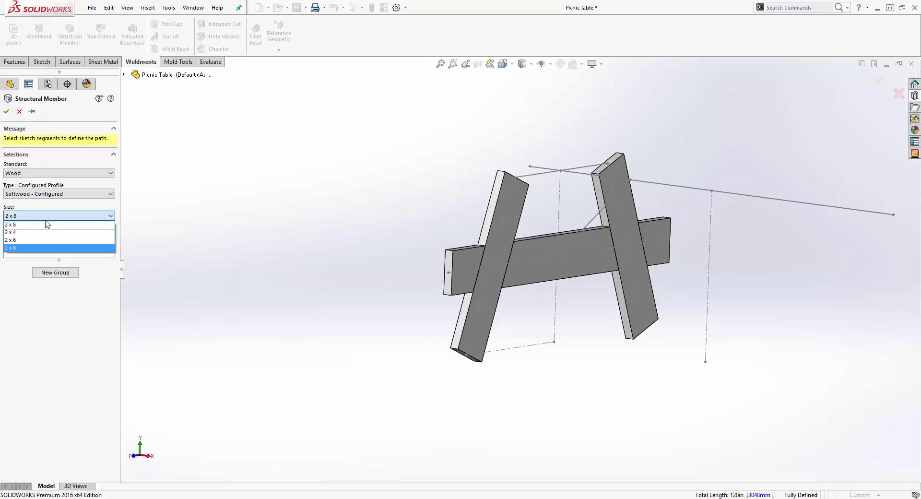
{"action": "left_click", "coordinate": [17, 234]}
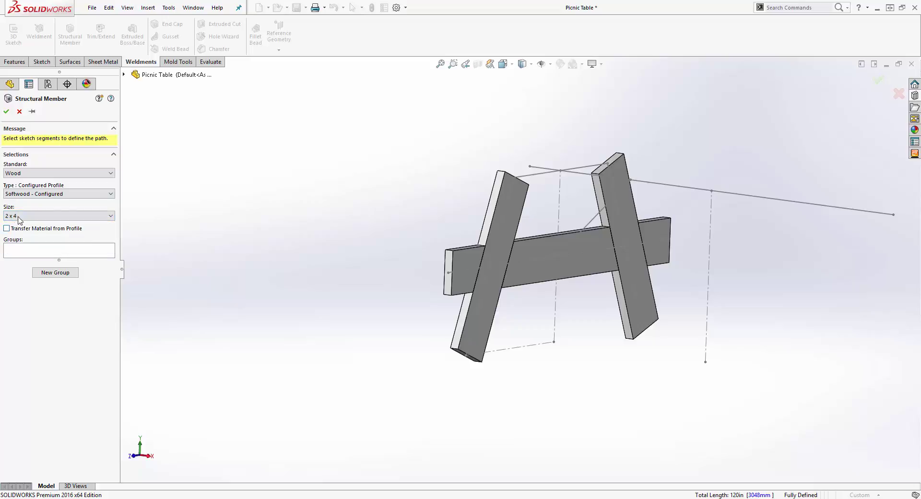
{"action": "left_click", "coordinate": [66, 253]}
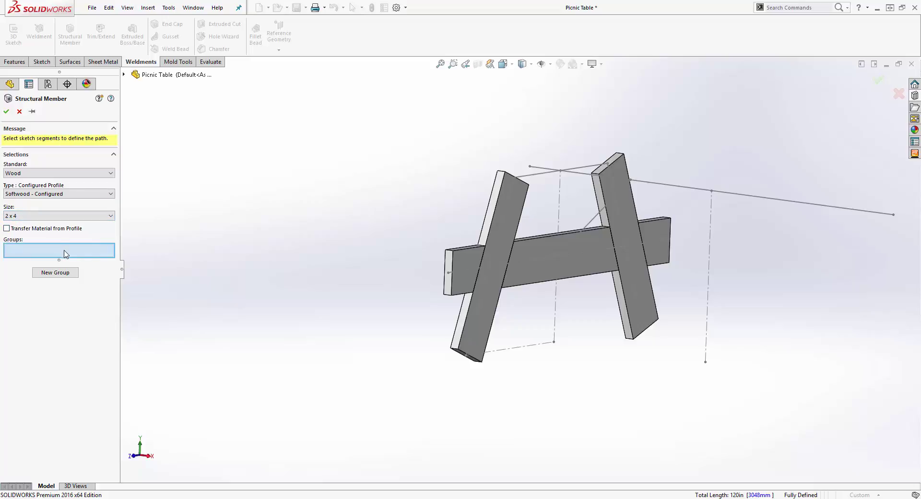
{"action": "left_click", "coordinate": [546, 176]}
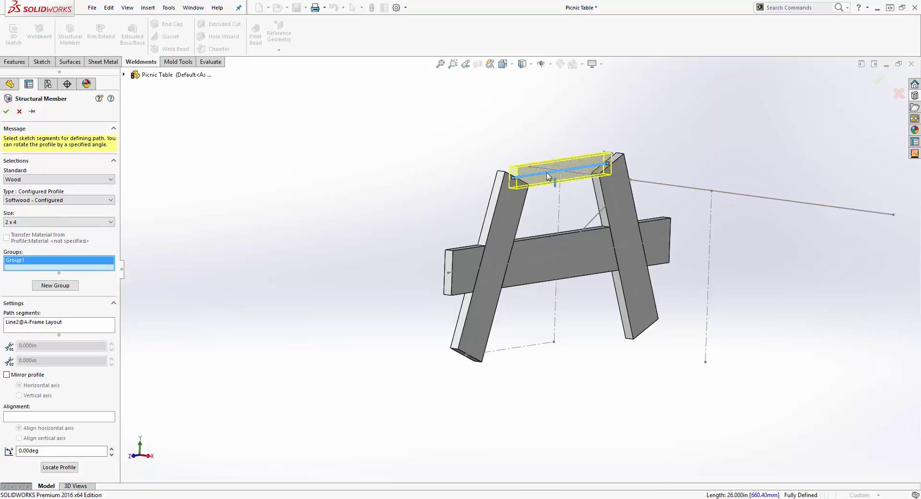
{"action": "left_click", "coordinate": [51, 287]}
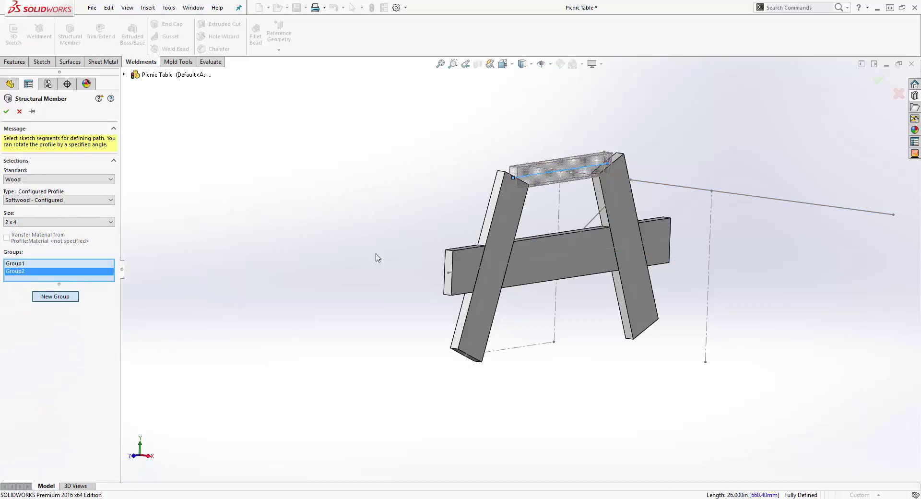
{"action": "left_click", "coordinate": [604, 210]}
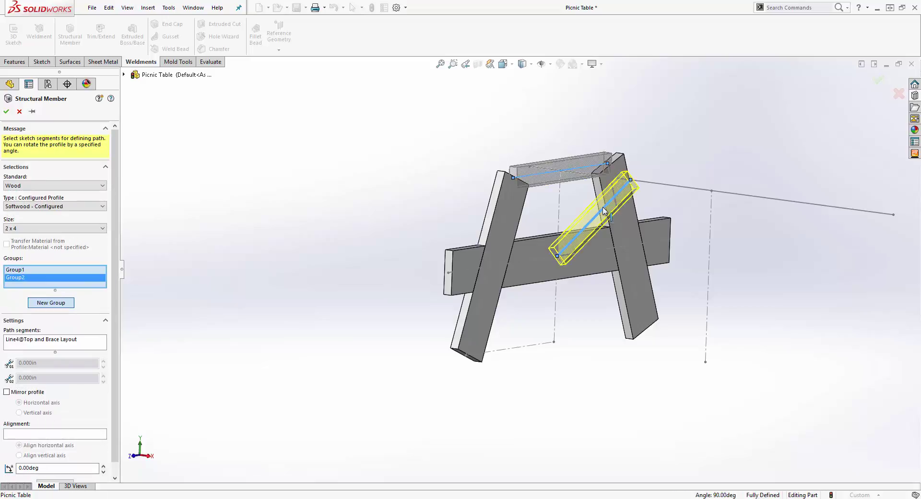
{"action": "left_click", "coordinate": [6, 111]}
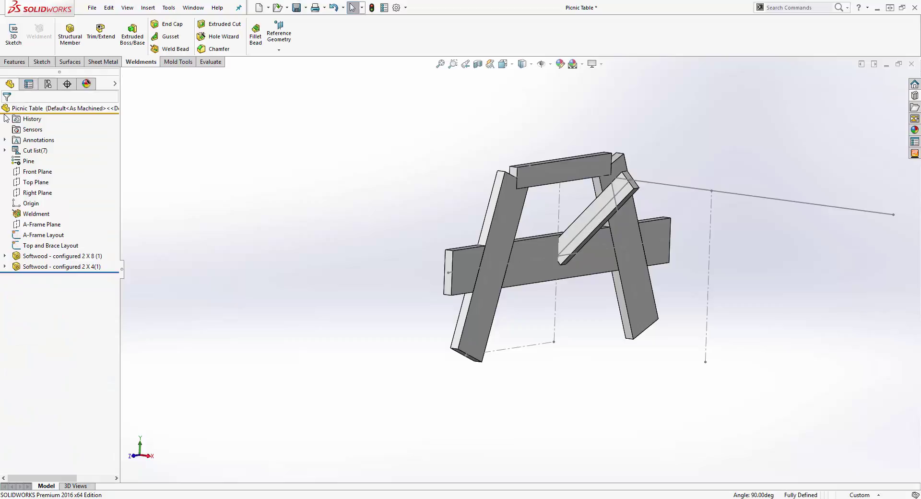
Start a 2x6 Softwood member along the long top layout line, profile rotated 90°.
{"action": "left_click", "coordinate": [69, 48]}
{"action": "left_click", "coordinate": [67, 215]}
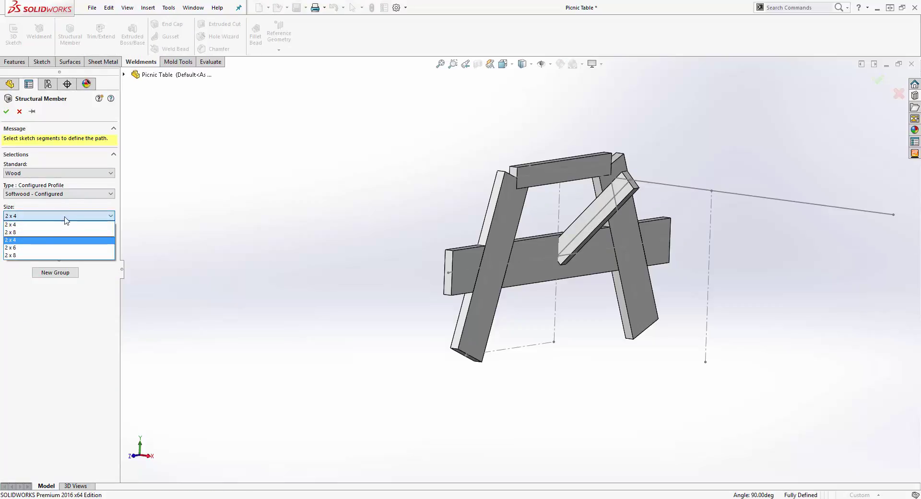
{"action": "left_click", "coordinate": [15, 248]}
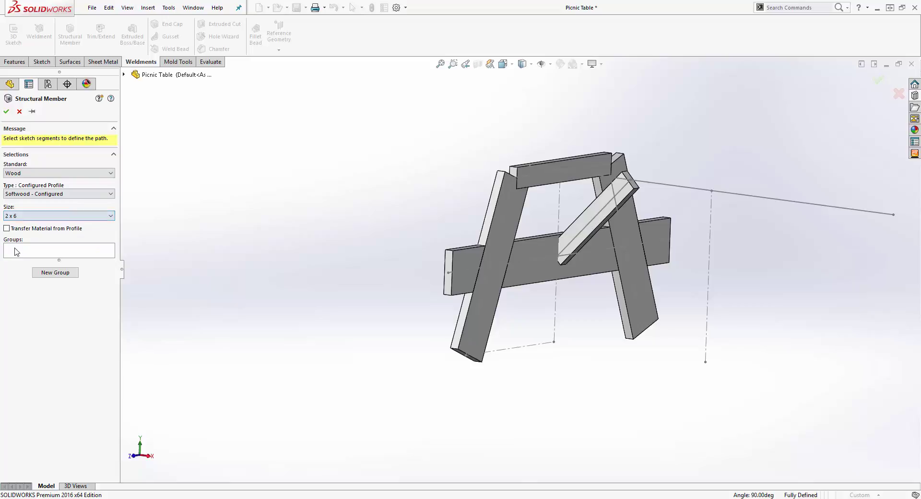
{"action": "left_click", "coordinate": [73, 251]}
{"action": "left_click", "coordinate": [689, 189]}
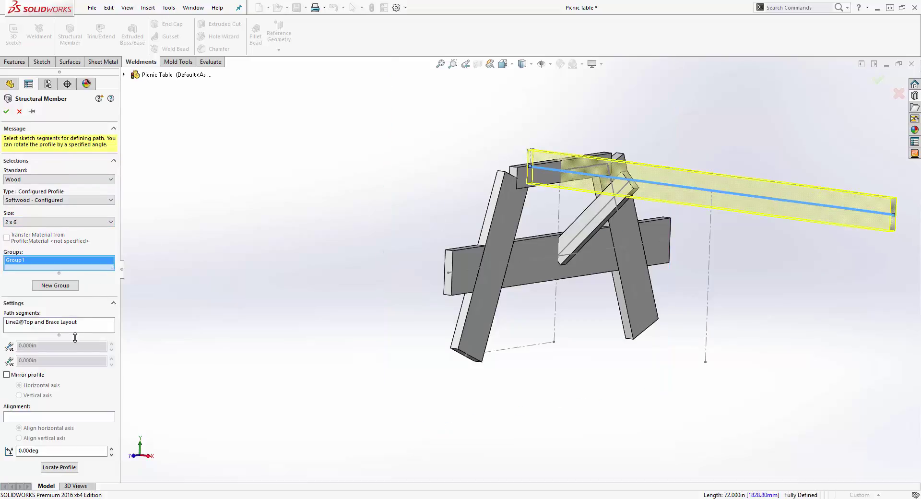
{"action": "left_click", "coordinate": [49, 451]}
{"action": "type", "text": "90"}
{"action": "key", "text": "Return"}
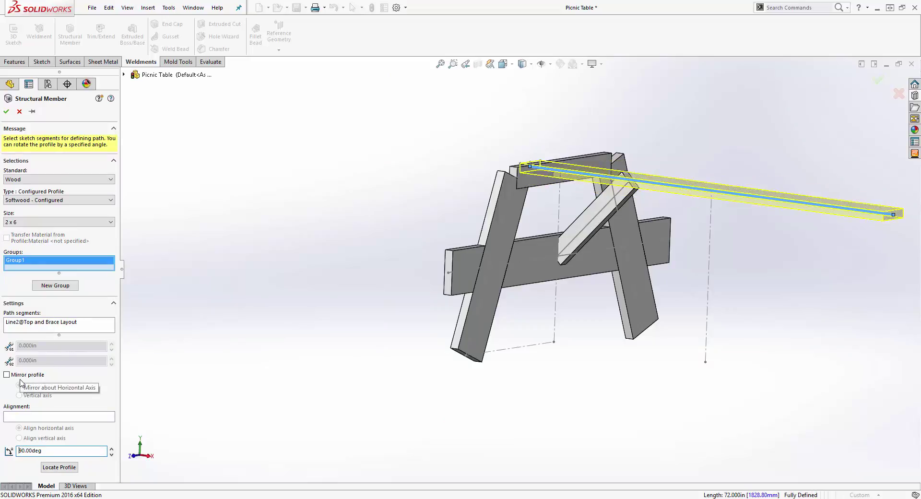
Anchor the 2x6 profile at its bottom-edge midpoint and create the member.
{"action": "scroll", "coordinate": [535, 191], "scroll_direction": "down", "scroll_amount": 5}
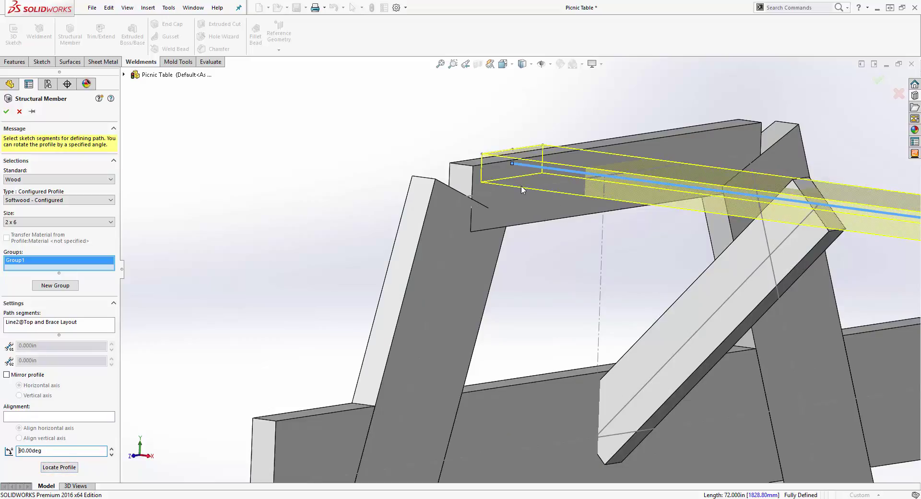
{"action": "left_click", "coordinate": [59, 467]}
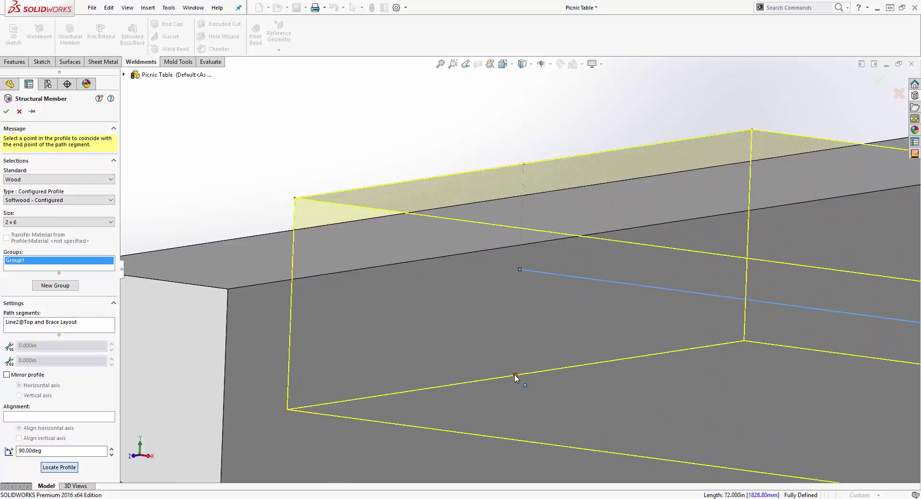
{"action": "left_click", "coordinate": [515, 376]}
{"action": "scroll", "coordinate": [523, 253], "scroll_direction": "up", "scroll_amount": 5}
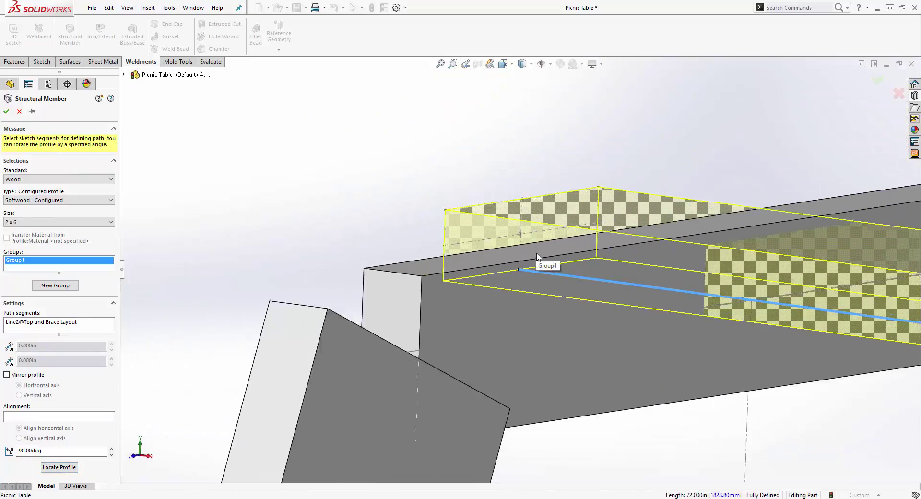
{"action": "middle_click_drag", "start_coordinate": [536, 280], "coordinate": [561, 270]}
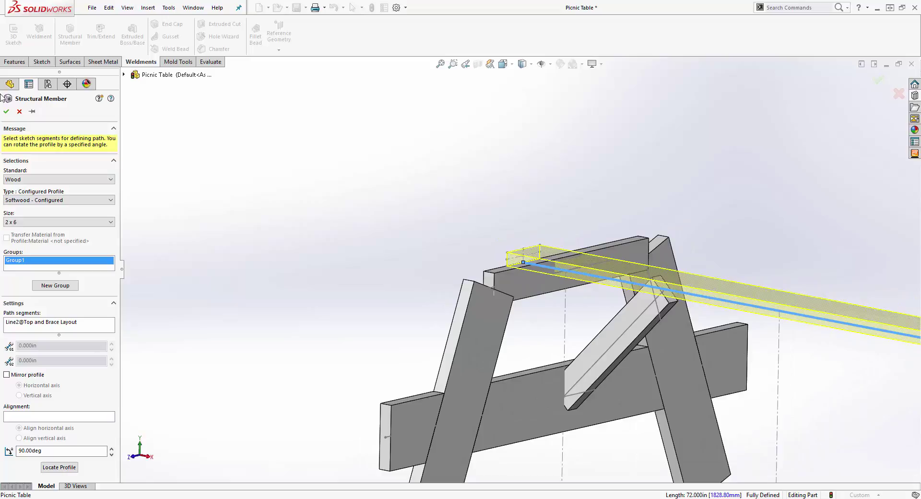
{"action": "left_click", "coordinate": [7, 112]}
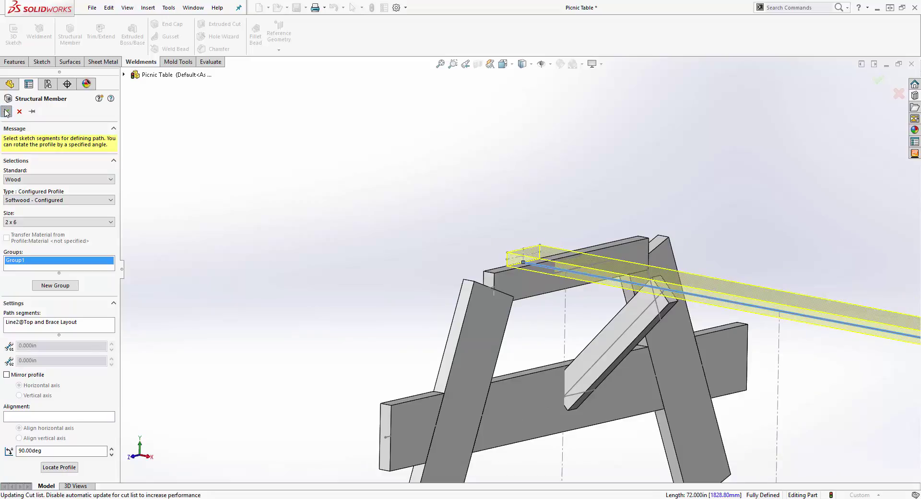
Edit the 2x4 Softwood member so its profile anchors at the top-edge midpoint.
{"action": "left_click", "coordinate": [520, 277]}
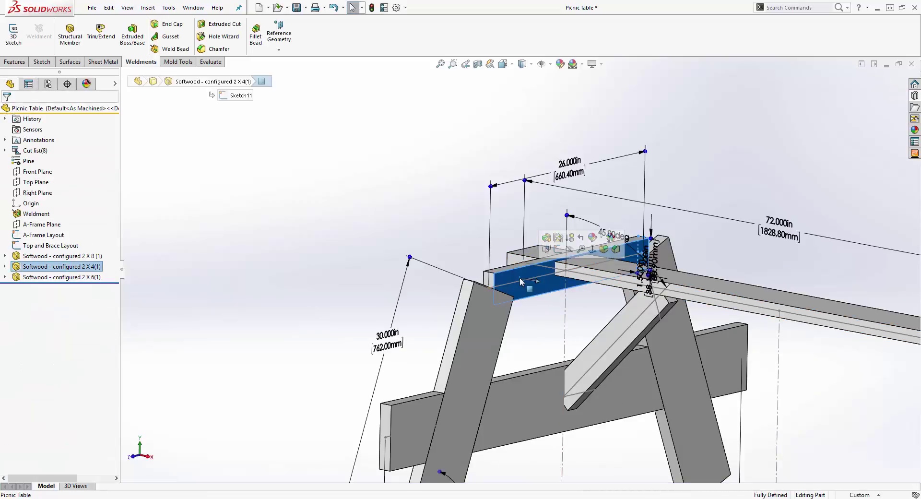
{"action": "left_click", "coordinate": [380, 204]}
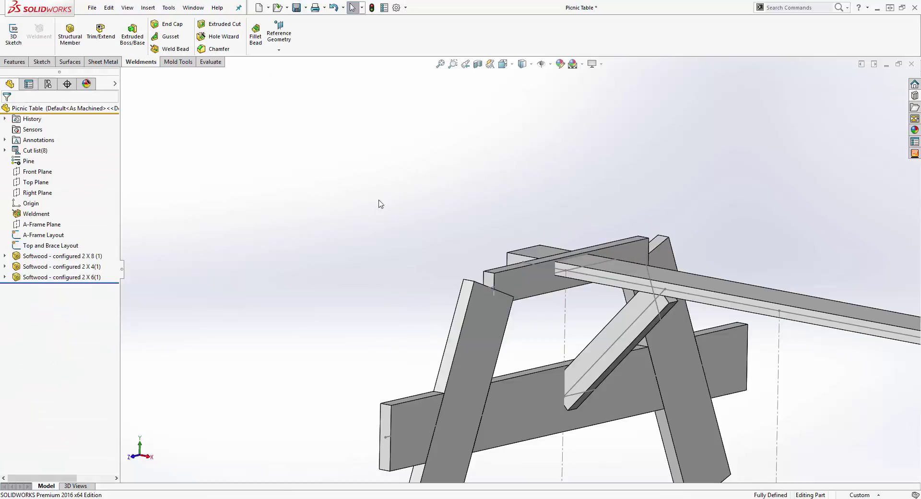
{"action": "right_click", "coordinate": [10, 277]}
{"action": "left_click", "coordinate": [25, 237]}
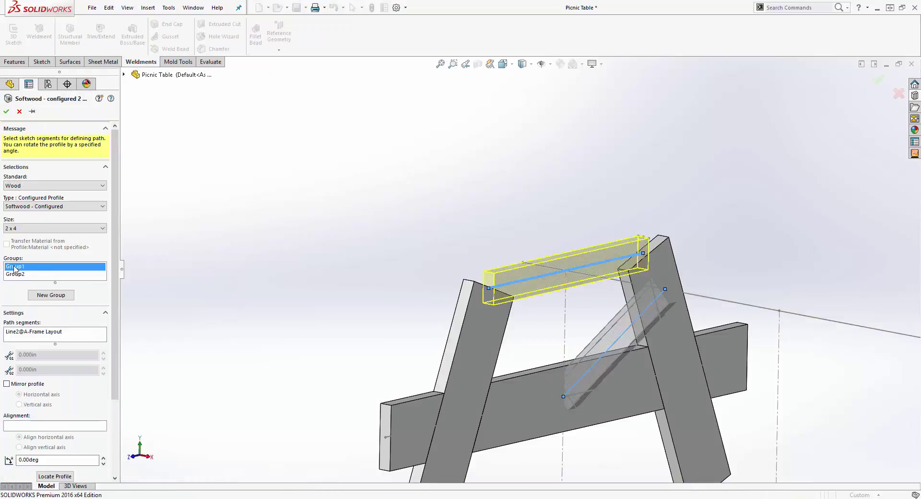
{"action": "scroll", "coordinate": [48, 392], "scroll_direction": "down", "scroll_amount": 3}
{"action": "left_click", "coordinate": [55, 376]}
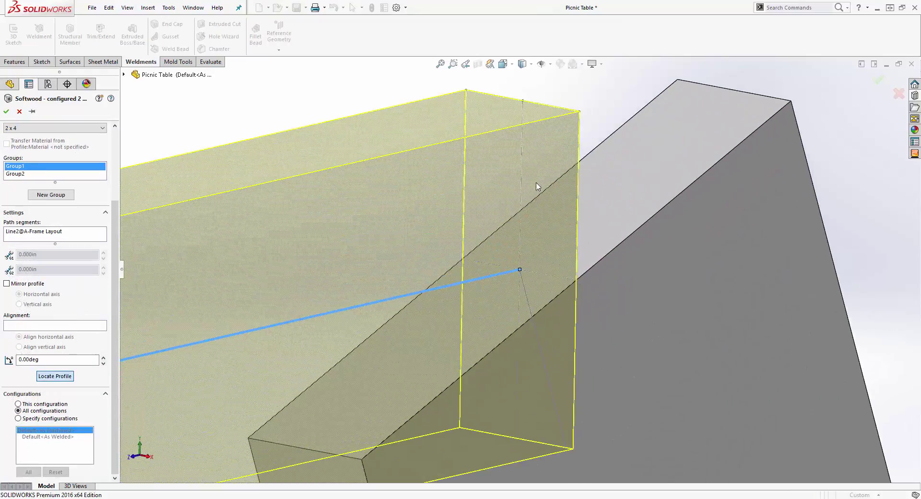
{"action": "left_click", "coordinate": [523, 100]}
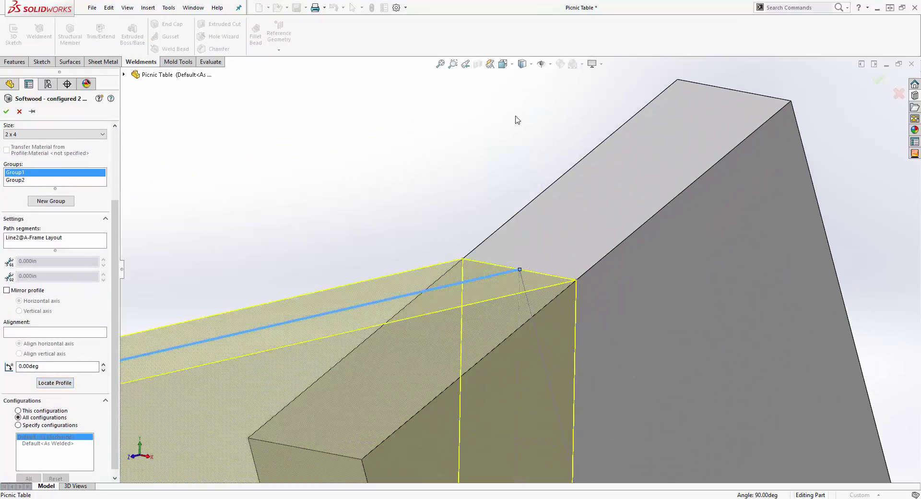
{"action": "left_click", "coordinate": [6, 111]}
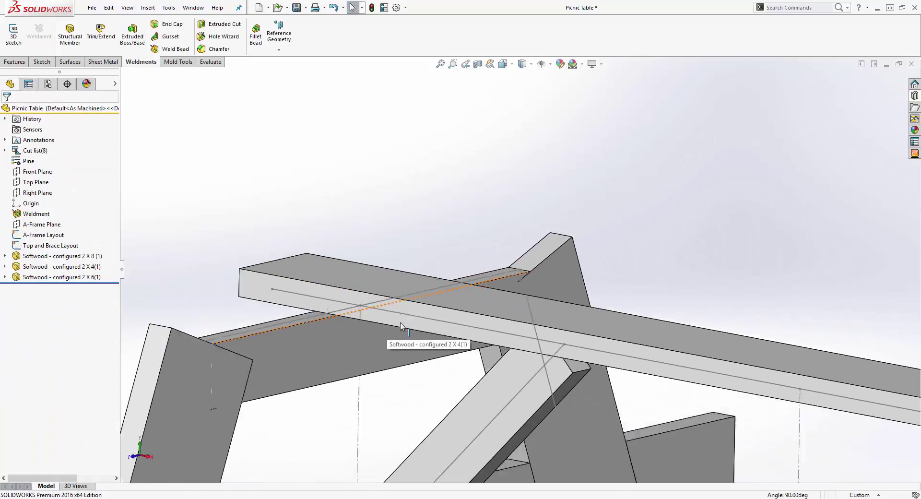
{"action": "scroll", "coordinate": [528, 404], "scroll_direction": "up", "scroll_amount": 2}
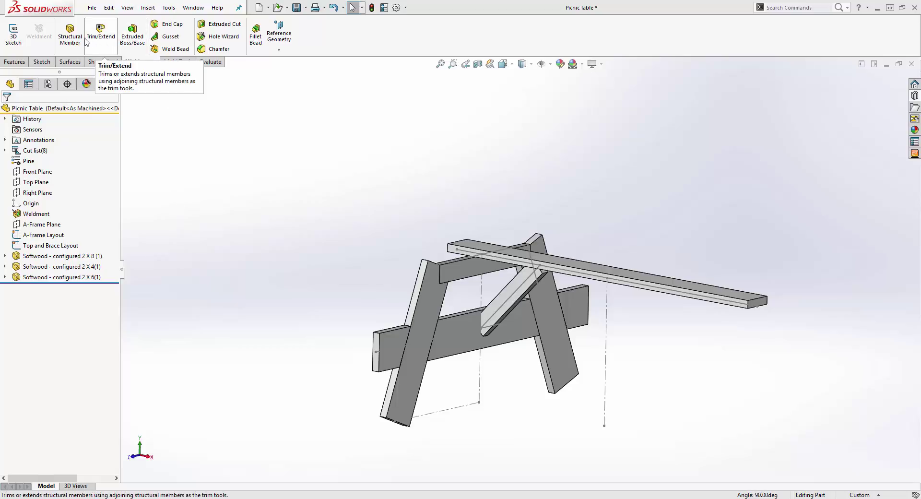
Trim the tops of both 2x8 legs against the top rail's face, keeping Trim/Extend pinned.
{"action": "left_click", "coordinate": [105, 43]}
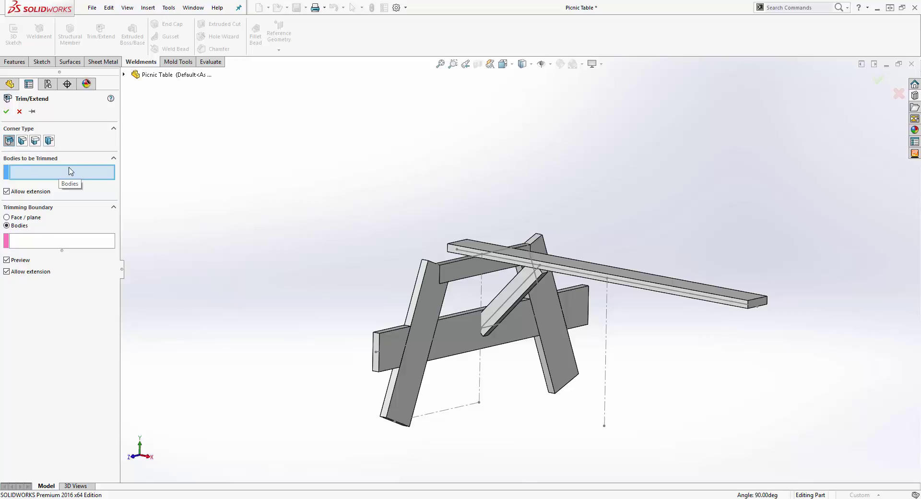
{"action": "left_click", "coordinate": [431, 283]}
{"action": "left_click", "coordinate": [548, 295]}
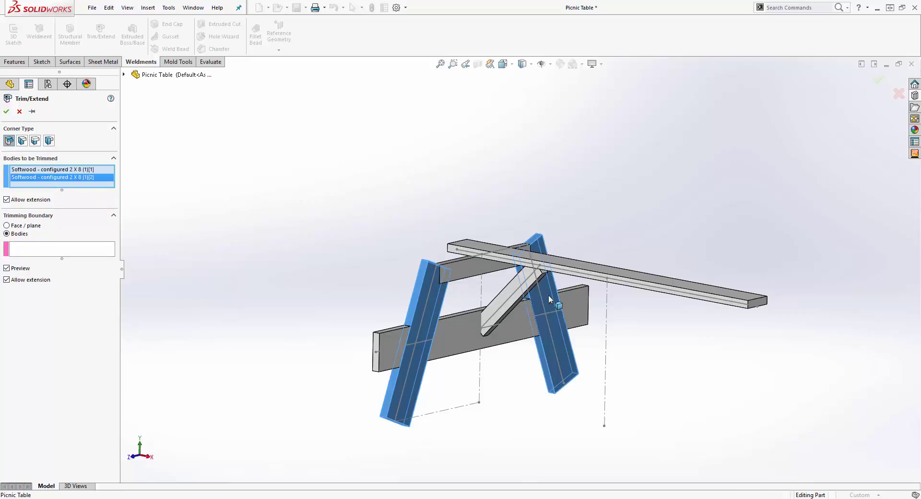
{"action": "left_click", "coordinate": [7, 226]}
{"action": "mouse_move", "coordinate": [428, 249]}
{"action": "middle_mouse_down"}
{"action": "mouse_move", "coordinate": [448, 251]}
{"action": "mouse_move", "coordinate": [411, 212]}
{"action": "mouse_move", "coordinate": [429, 260]}
{"action": "mouse_move", "coordinate": [425, 252]}
{"action": "middle_mouse_up"}
{"action": "left_click", "coordinate": [448, 252]}
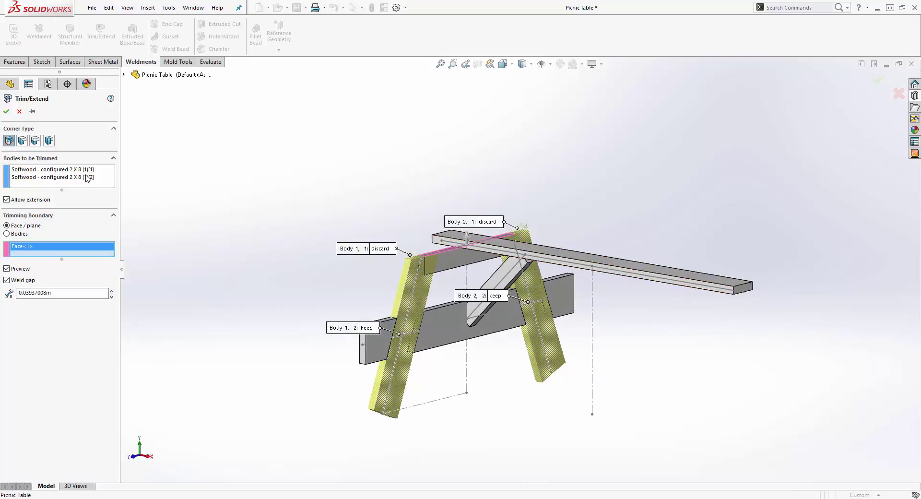
{"action": "left_click", "coordinate": [31, 111]}
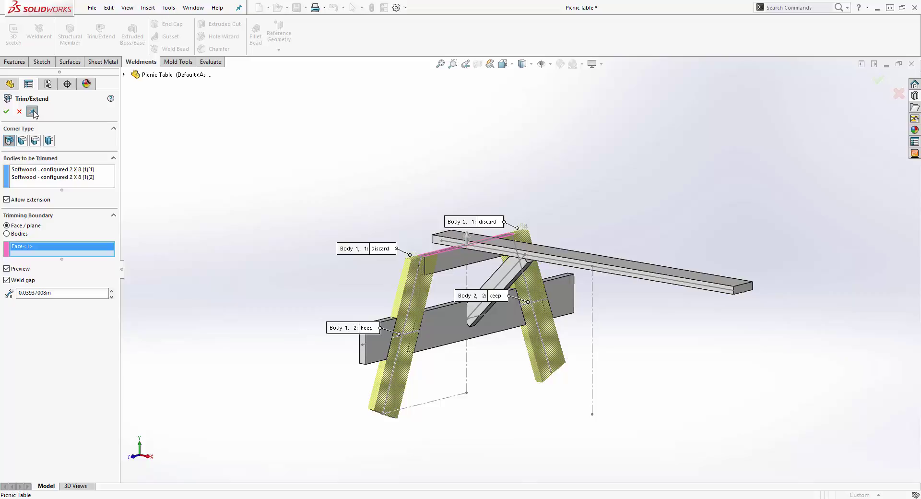
{"action": "left_click", "coordinate": [6, 111]}
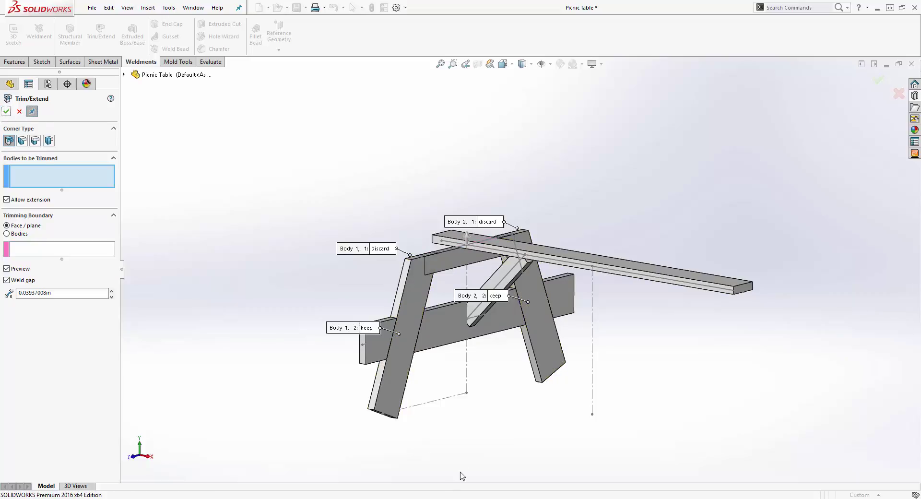
{"action": "middle_click_drag", "start_coordinate": [487, 427], "coordinate": [458, 398]}
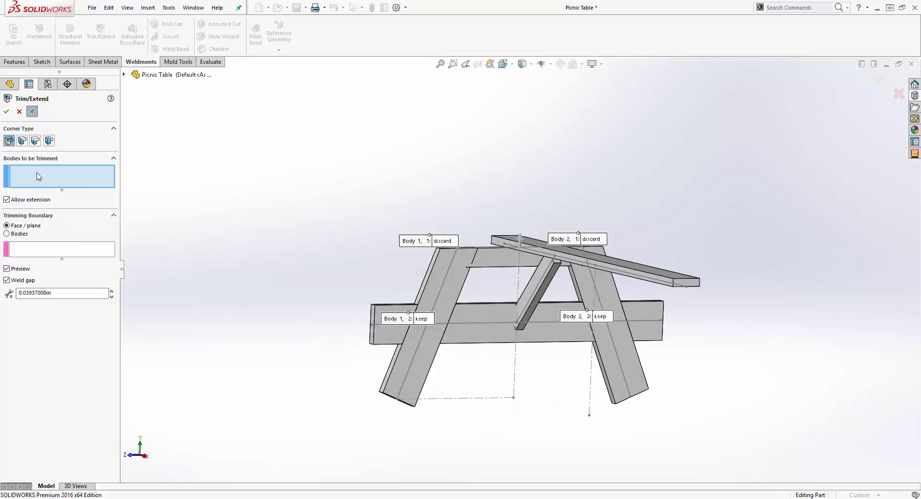
Trim both leg bottoms flat using the Top Plane as the trimming boundary.
{"action": "left_click", "coordinate": [413, 383]}
{"action": "left_click", "coordinate": [636, 384]}
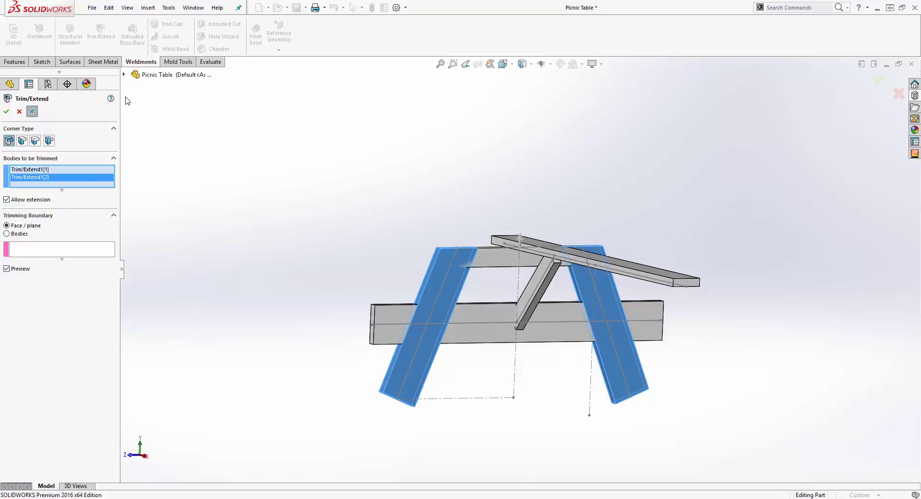
{"action": "left_click", "coordinate": [123, 75]}
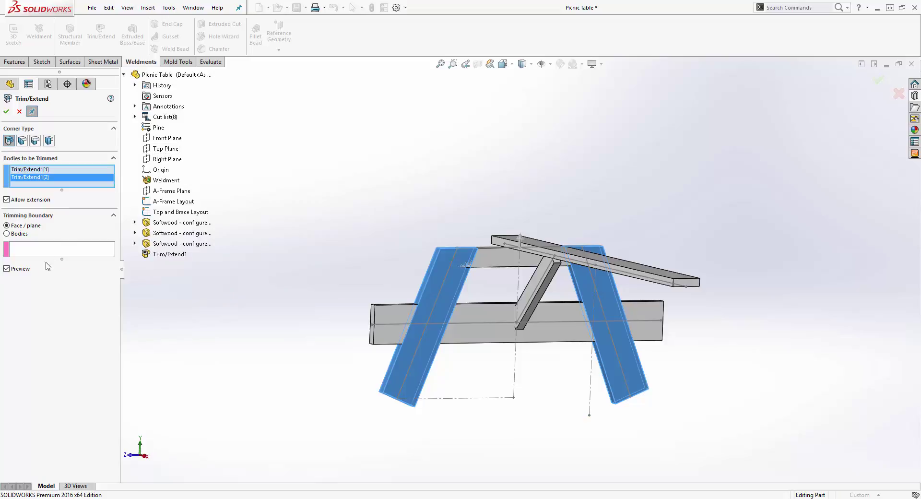
{"action": "left_click", "coordinate": [161, 149]}
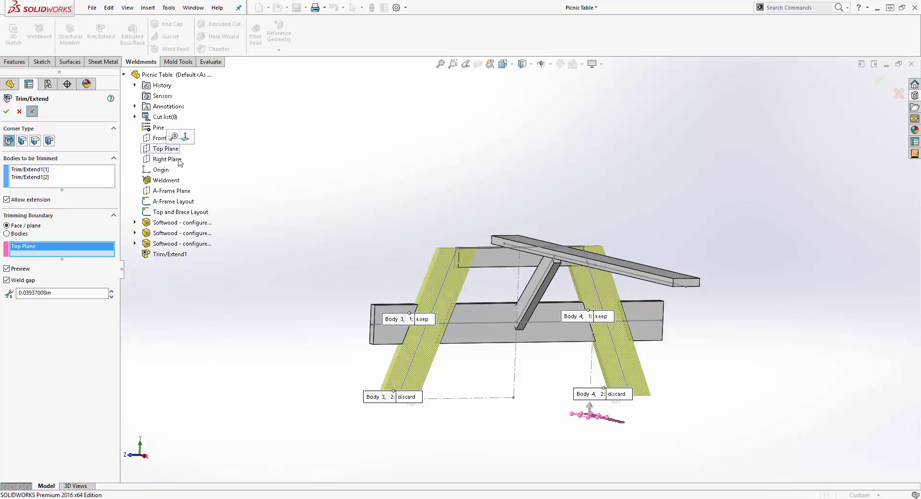
{"action": "middle_click_drag", "start_coordinate": [660, 405], "coordinate": [388, 405]}
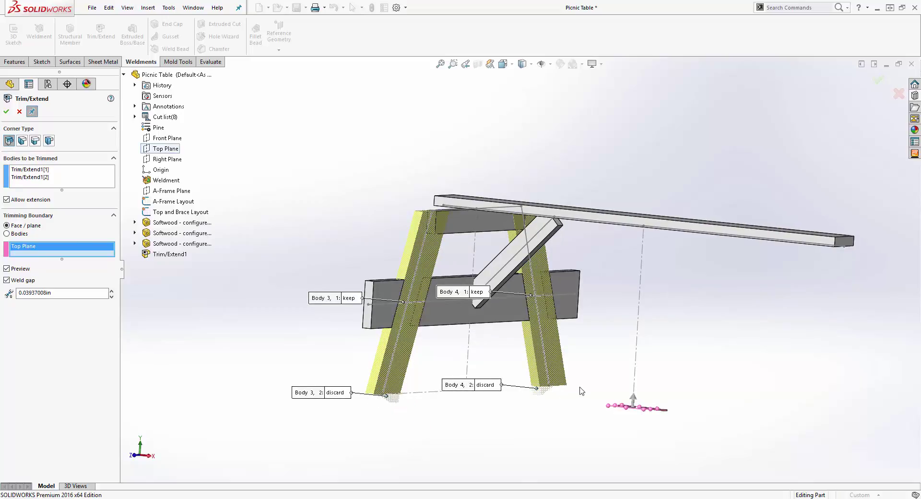
{"action": "left_click", "coordinate": [6, 112]}
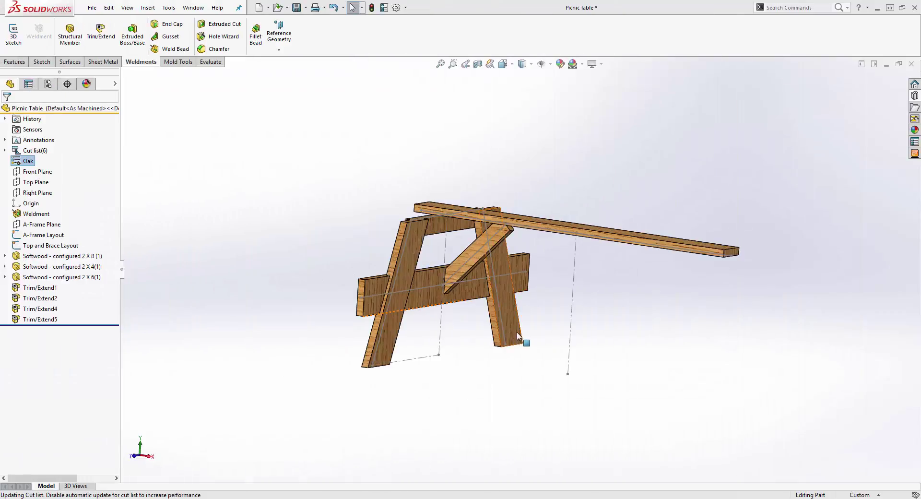
{"action": "middle_click_drag", "start_coordinate": [485, 350], "coordinate": [504, 352]}
{"action": "scroll", "coordinate": [401, 277], "scroll_direction": "down", "scroll_amount": 5}
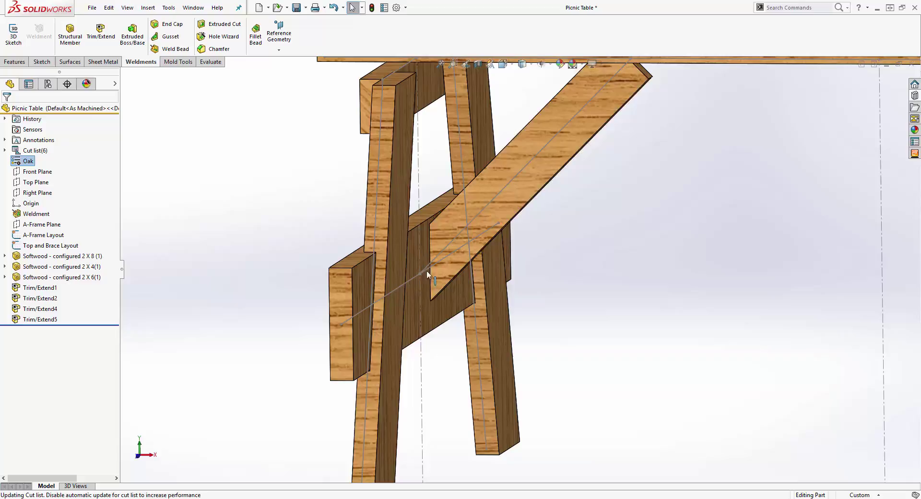
{"action": "middle_click_drag", "start_coordinate": [401, 277], "coordinate": [438, 147]}
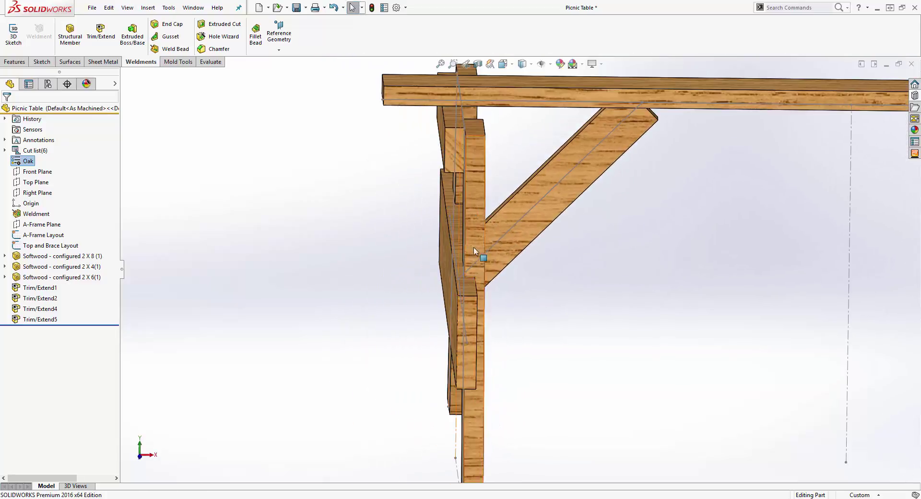
{"action": "middle_click_drag", "start_coordinate": [476, 330], "coordinate": [436, 308]}
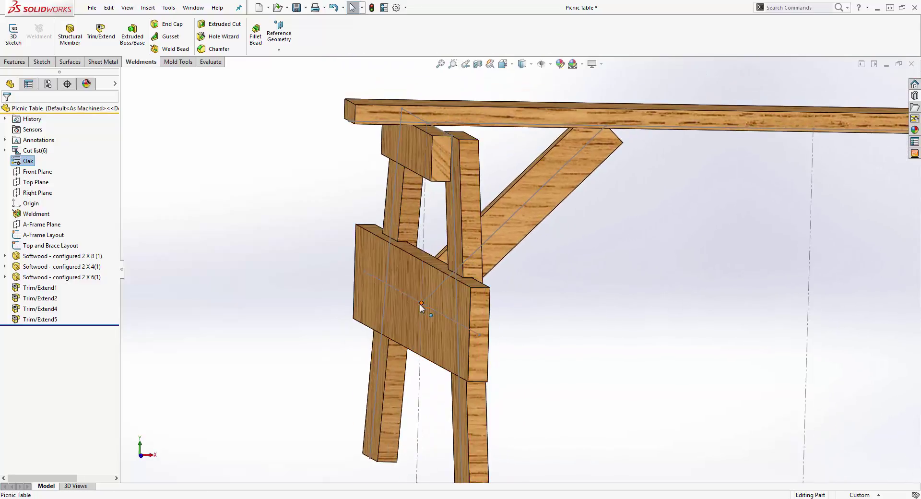
{"action": "key", "text": "Tab"}
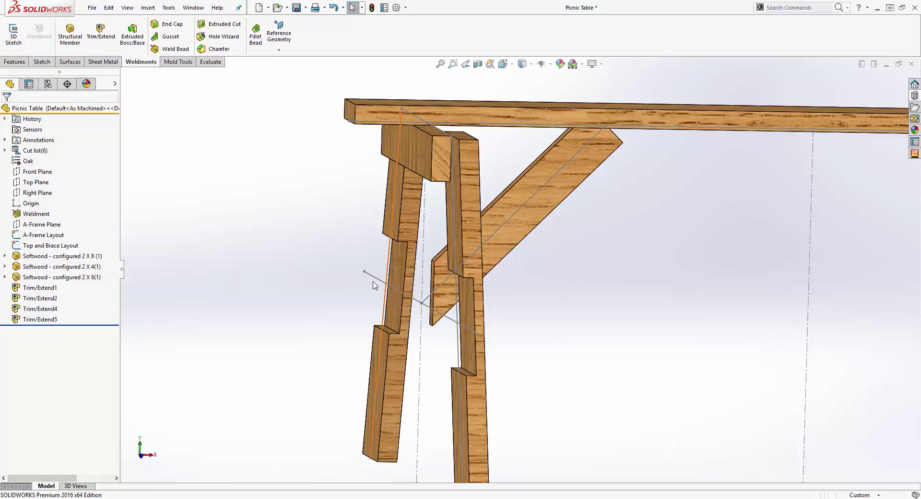
{"action": "key", "text": "shift+Tab"}
{"action": "scroll", "coordinate": [545, 315], "scroll_direction": "down", "scroll_amount": 6}
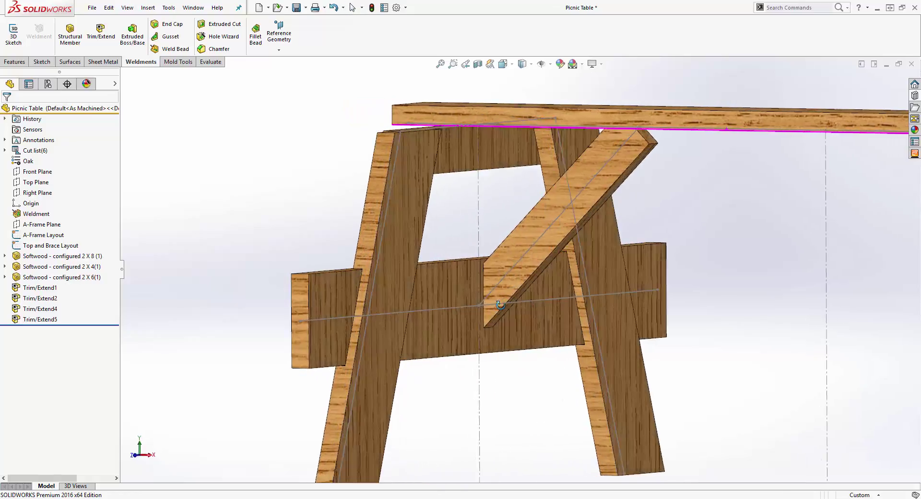
{"action": "middle_click_drag", "start_coordinate": [571, 325], "coordinate": [591, 274]}
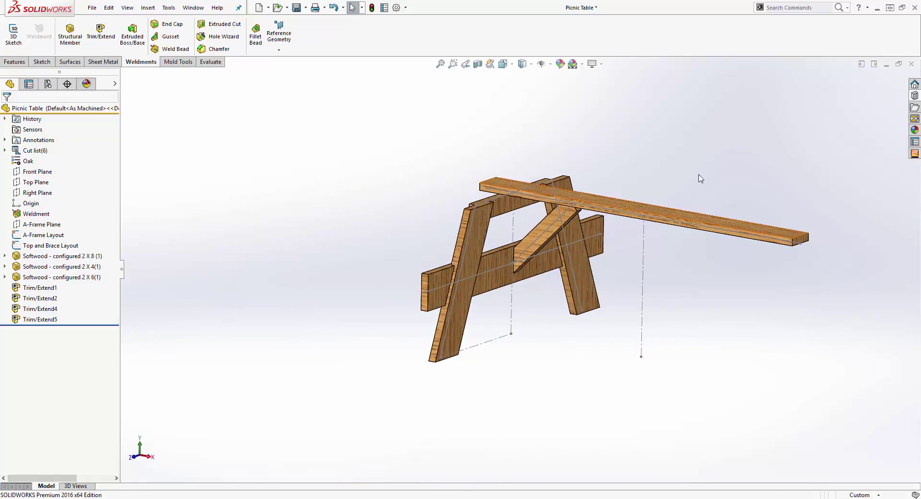
{"action": "middle_click_drag", "start_coordinate": [626, 370], "coordinate": [525, 249]}
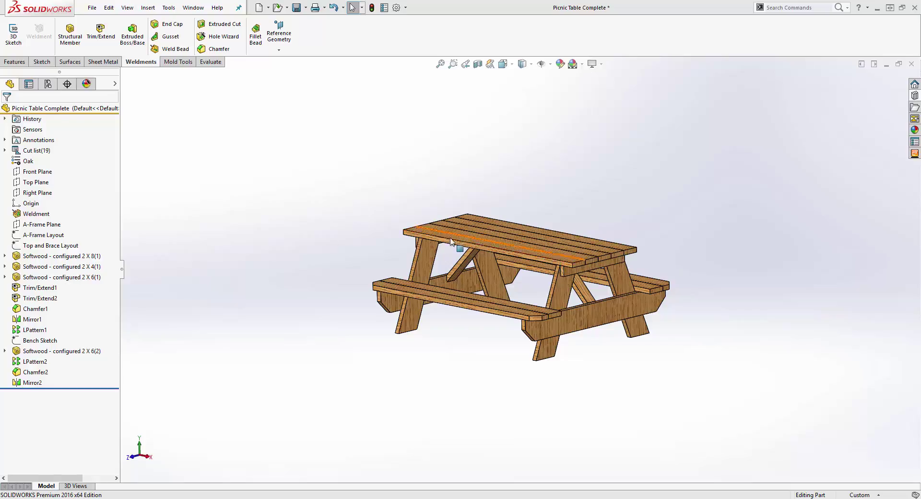
Review LPattern2, the 2x6 bench member, Mirror1 and LPattern1, then orbit the finished table.
{"action": "left_click", "coordinate": [32, 365]}
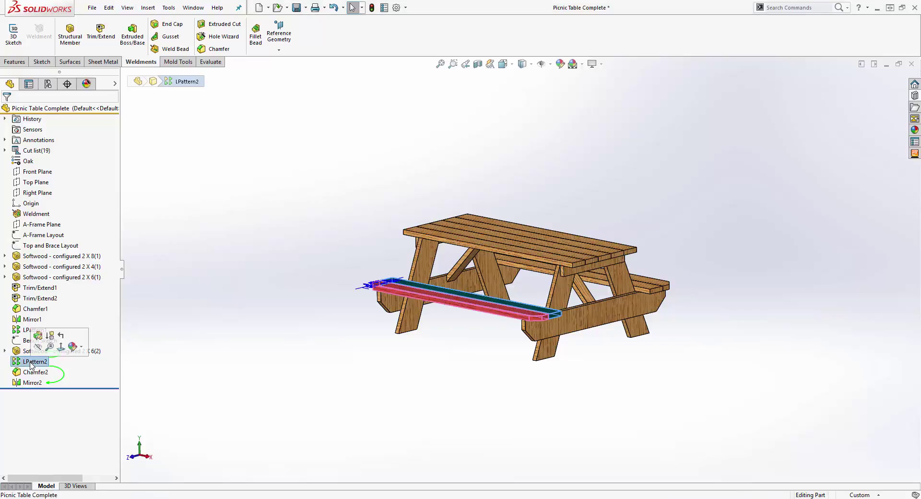
{"action": "left_click", "coordinate": [32, 350]}
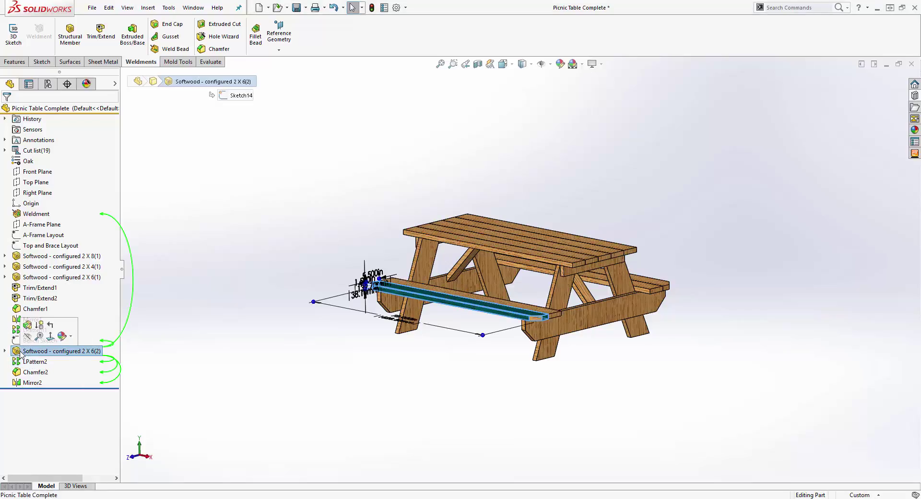
{"action": "left_click", "coordinate": [18, 322]}
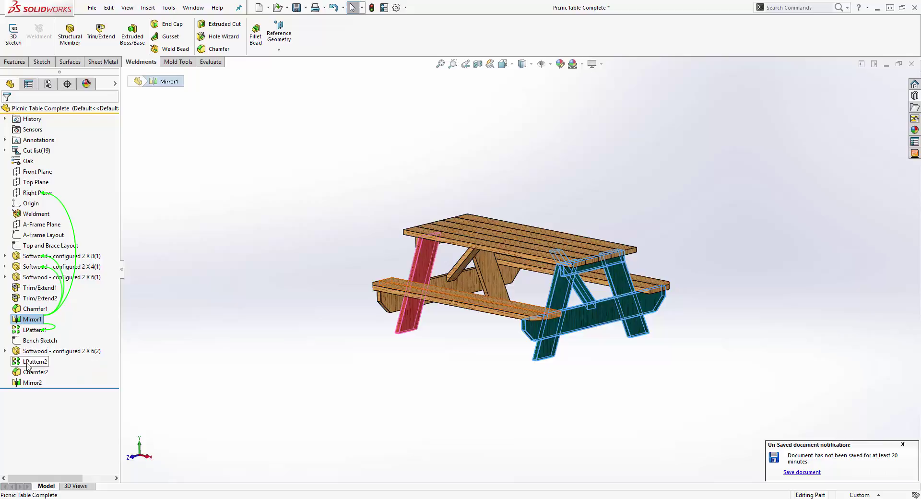
{"action": "left_click", "coordinate": [25, 331]}
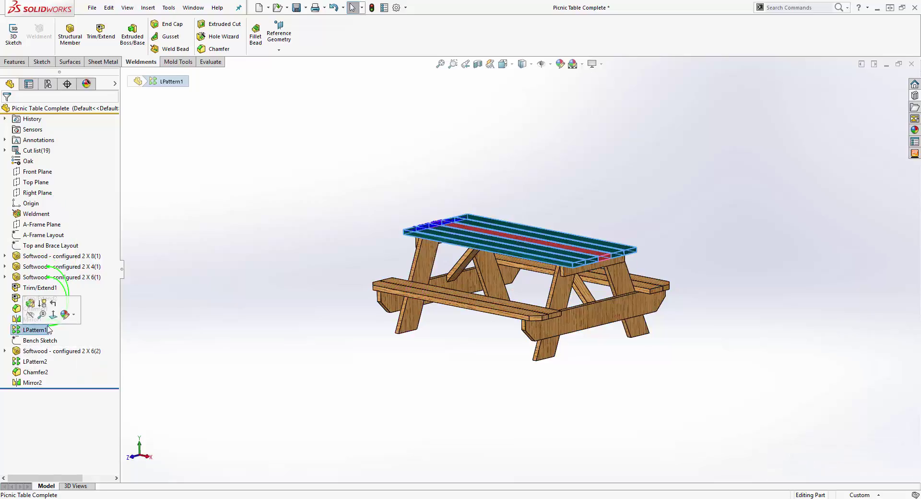
{"action": "left_click", "coordinate": [641, 208]}
{"action": "middle_click_drag", "start_coordinate": [722, 271], "coordinate": [733, 286]}
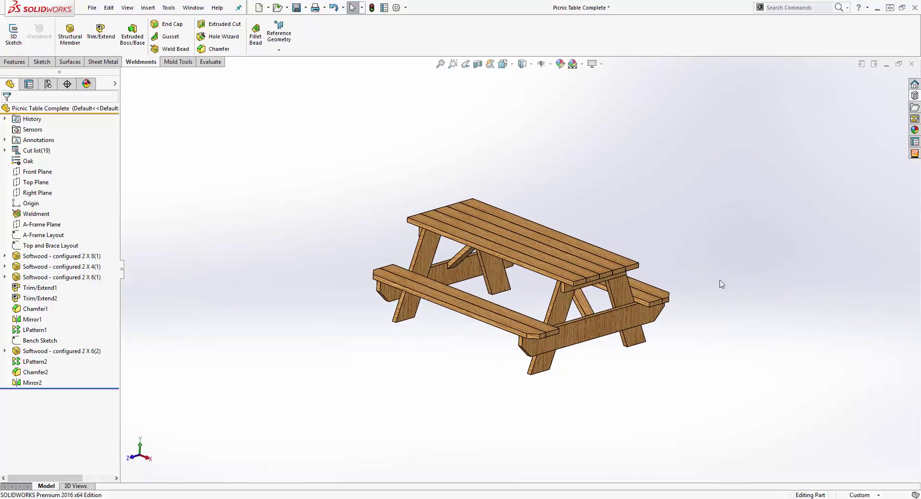